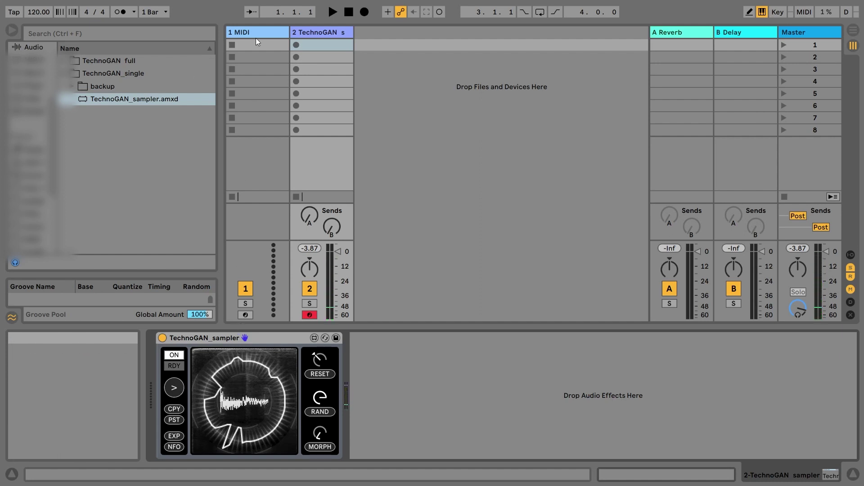
Step: Create a one-bar MIDI clip in the first slot of track 2 and draw a one-beat C3 note at its start
{"action": "double_click", "coordinate": [321, 44]}
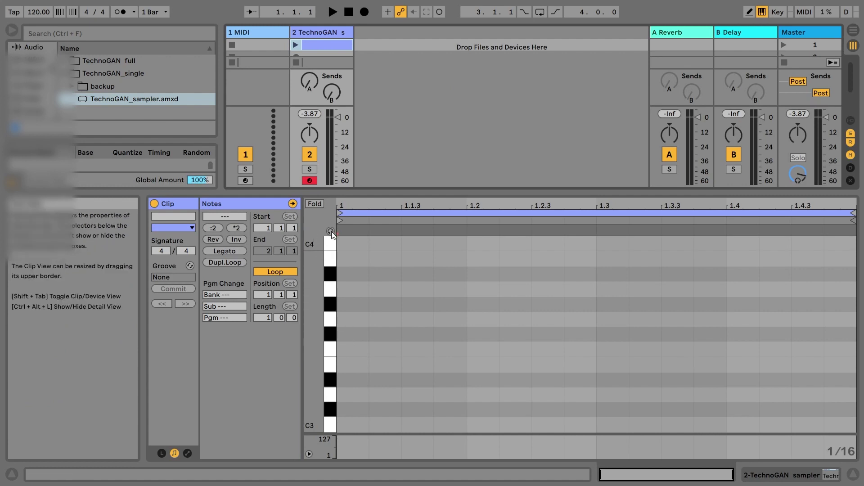
{"action": "double_click", "coordinate": [350, 425]}
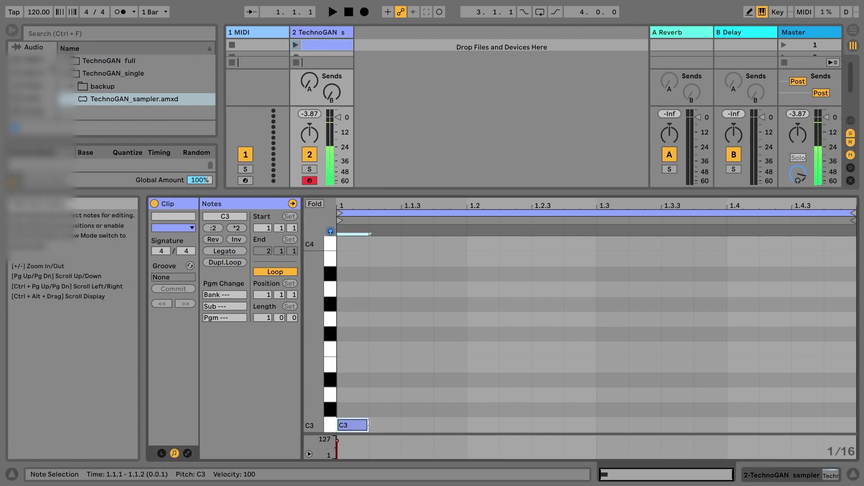
{"action": "left_click_drag", "start_coordinate": [368, 423], "coordinate": [466, 425]}
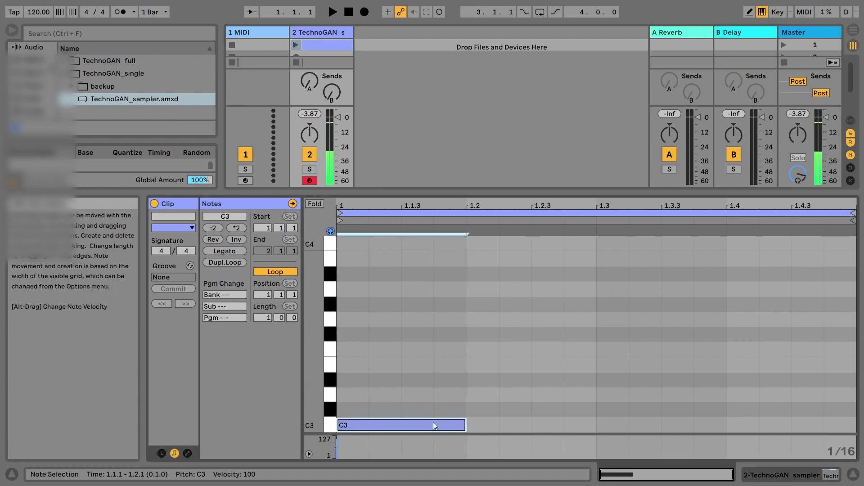
Step: Duplicate the C3 note onto the remaining three beats and shorten the third note to three sixteenths
{"action": "key", "text": "ctrl+d"}
{"action": "key", "text": "ctrl+d"}
{"action": "key", "text": "ctrl+d"}
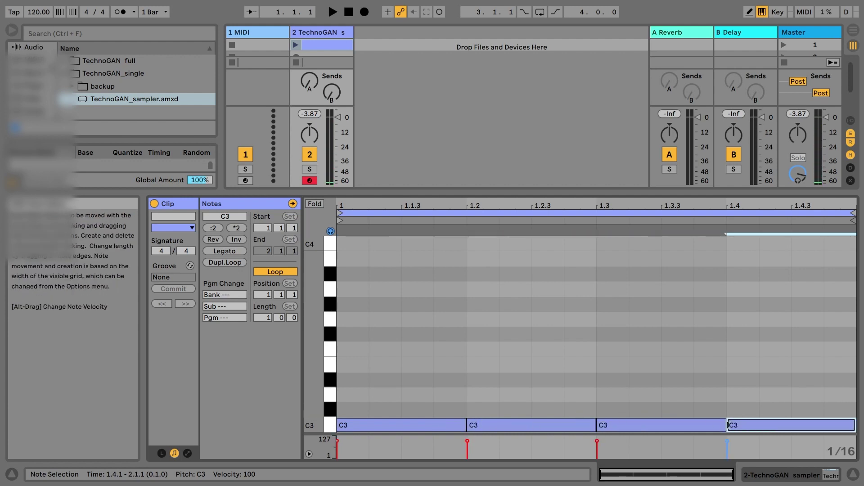
{"action": "left_click_drag", "start_coordinate": [724, 425], "coordinate": [693, 425]}
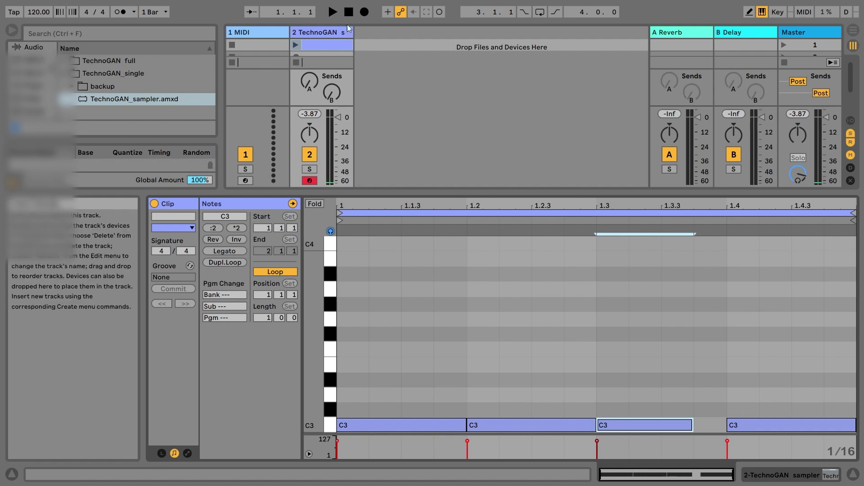
Step: With the clip playing, extend the third C3 note to a full beat and shorten the fourth to three sixteenths
{"action": "left_click", "coordinate": [297, 45]}
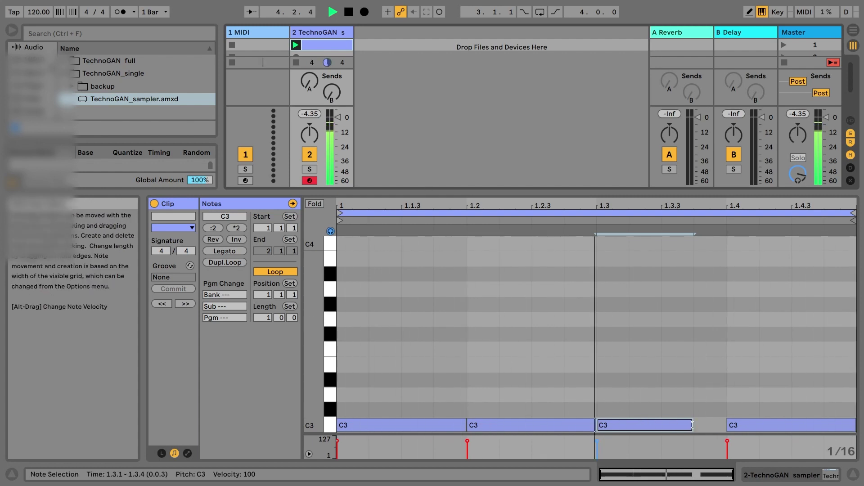
{"action": "left_click_drag", "start_coordinate": [691, 425], "coordinate": [726, 425]}
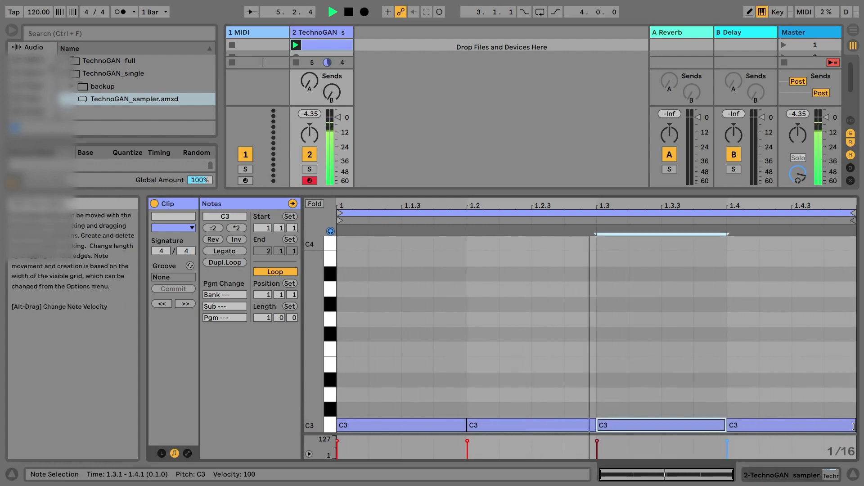
{"action": "left_click_drag", "start_coordinate": [854, 425], "coordinate": [823, 423]}
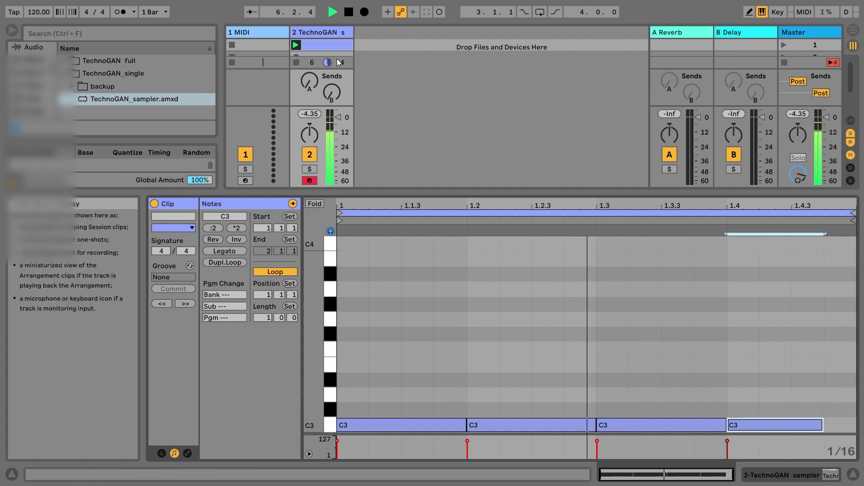
Step: Show the track's TechnoGAN_sampler device and redraw its generator pattern with new peaks along the upper right, top and upper left
{"action": "key", "text": "shift+Tab"}
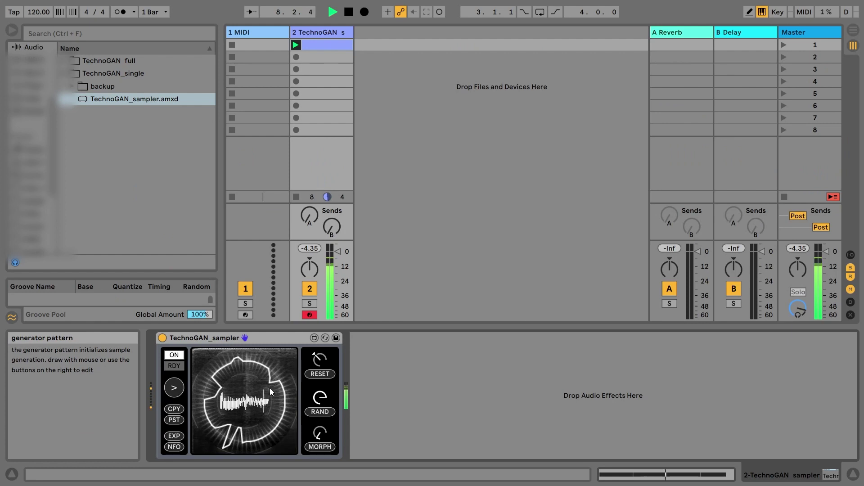
{"action": "left_click_drag", "start_coordinate": [274, 385], "coordinate": [283, 368]}
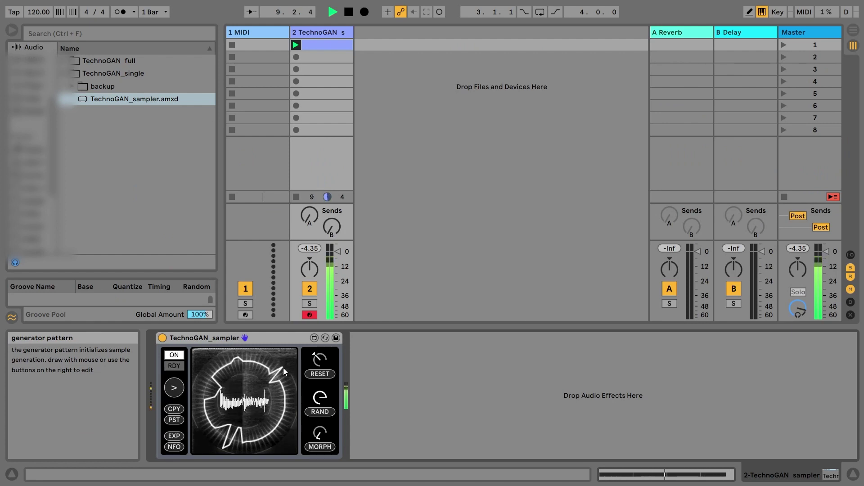
{"action": "left_click_drag", "start_coordinate": [247, 370], "coordinate": [247, 349]}
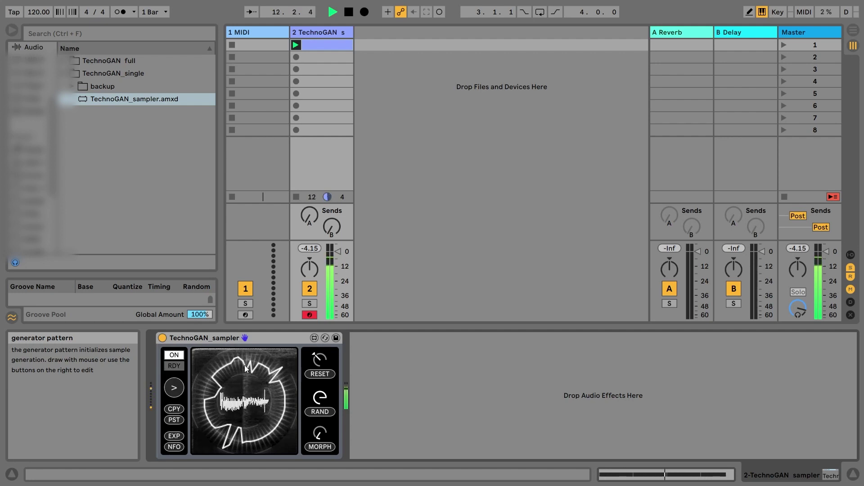
{"action": "mouse_move", "coordinate": [245, 356]}
{"action": "left_mouse_down"}
{"action": "mouse_move", "coordinate": [218, 352]}
{"action": "mouse_move", "coordinate": [230, 351]}
{"action": "mouse_move", "coordinate": [234, 361]}
{"action": "mouse_move", "coordinate": [223, 364]}
{"action": "left_mouse_up"}
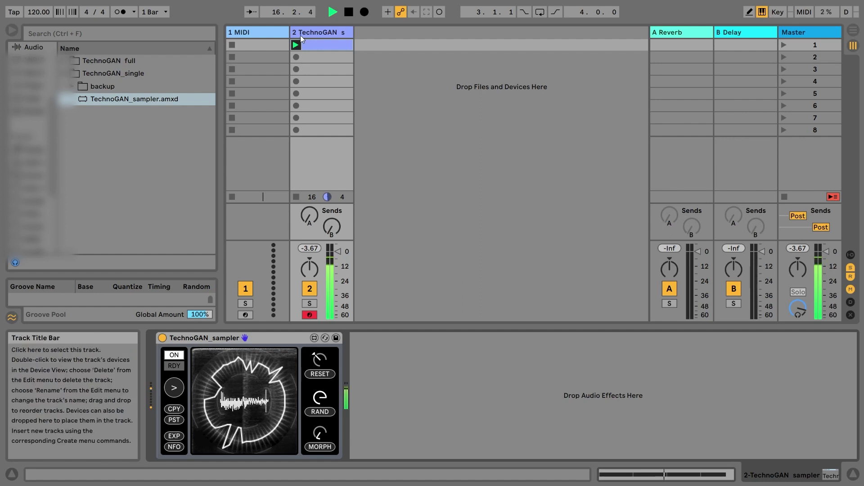
Step: Stop playback and load TechnoGAN_sampler.amxd onto the empty MIDI track 1
{"action": "key", "text": "space"}
{"action": "left_click", "coordinate": [257, 31]}
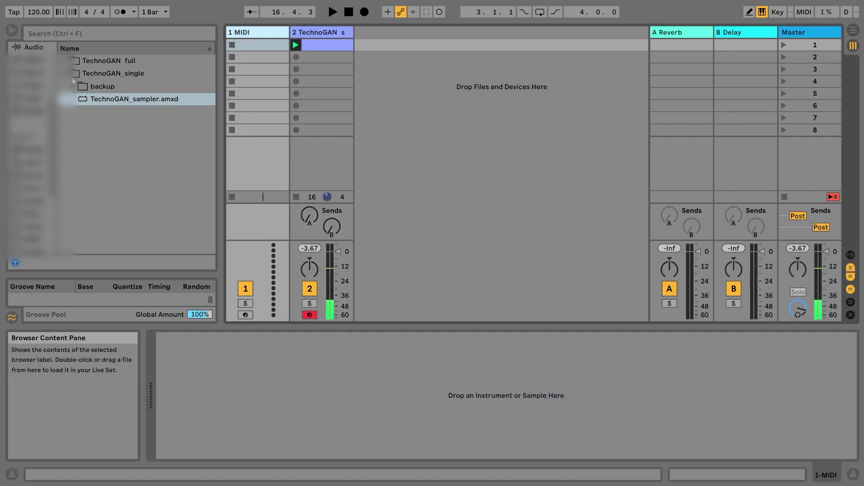
{"action": "double_click", "coordinate": [134, 98]}
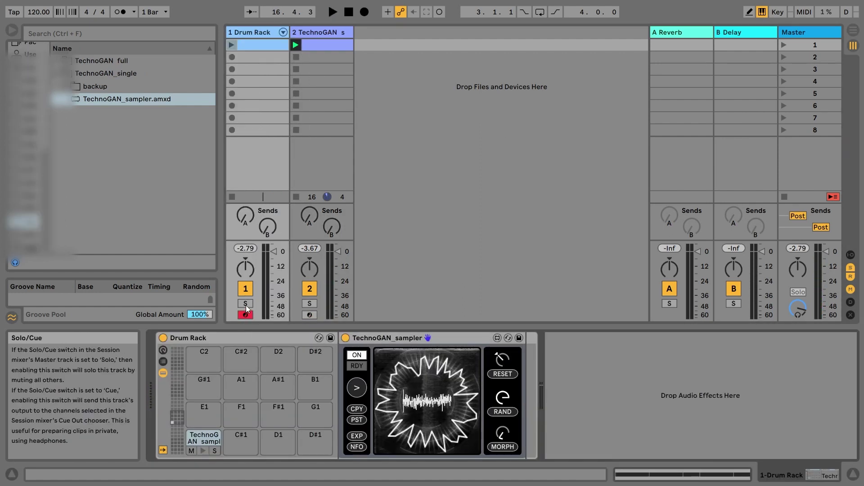
Step: Play the Drum Rack track's clip in solo and randomize the TechnoGAN_sampler generator pattern five times
{"action": "left_click", "coordinate": [246, 304]}
{"action": "left_click", "coordinate": [231, 45]}
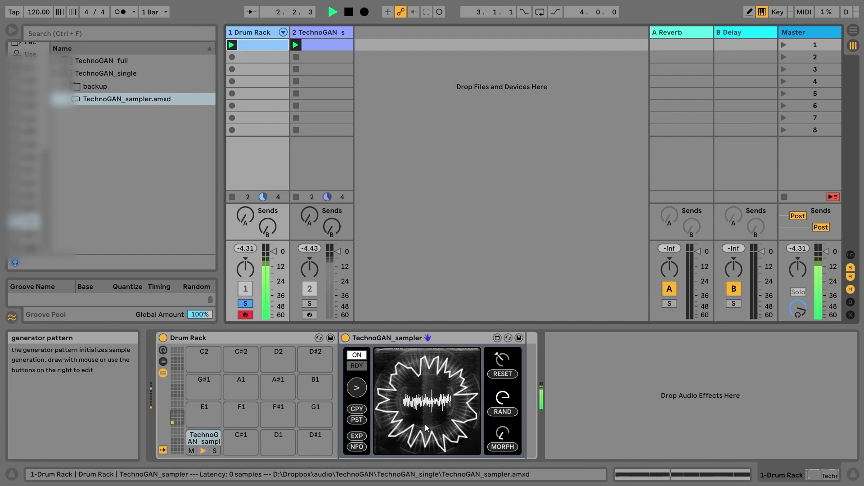
{"action": "left_click", "coordinate": [503, 412]}
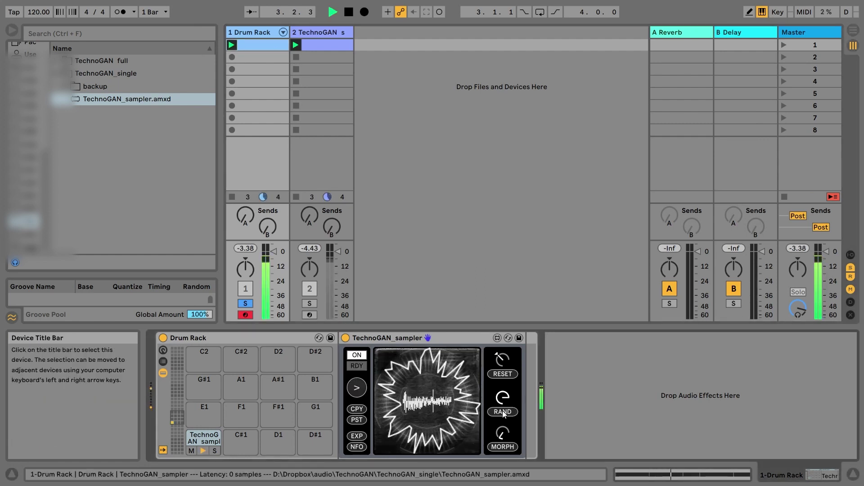
{"action": "left_click", "coordinate": [502, 412]}
{"action": "left_click", "coordinate": [503, 412]}
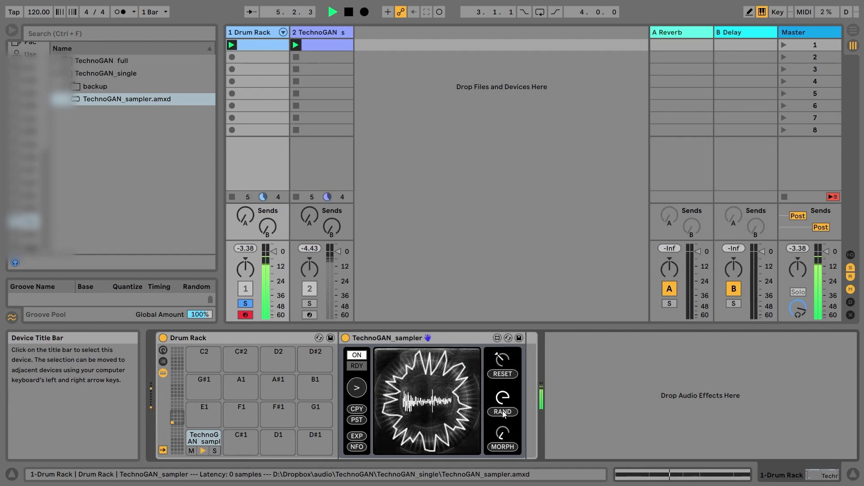
{"action": "left_click", "coordinate": [503, 412]}
{"action": "left_click", "coordinate": [503, 412]}
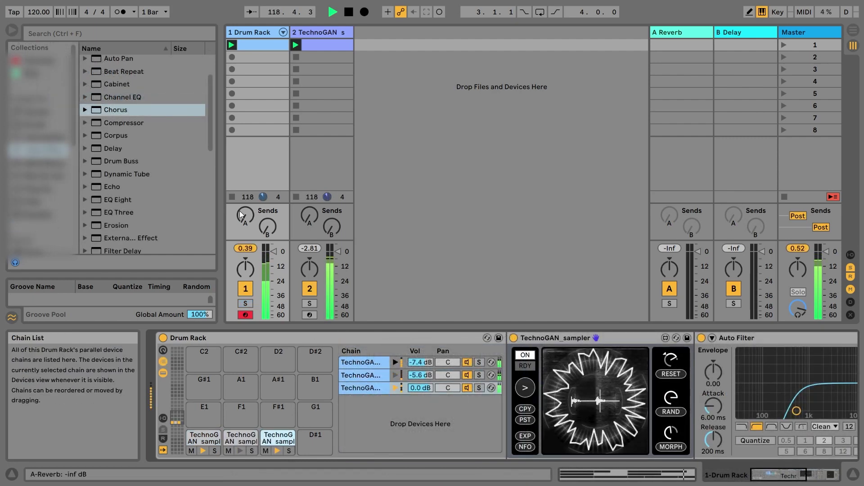
Step: Lower the high-pass cutoff of the D1 pad's Auto Filter to just above 100 Hz
{"action": "left_click_drag", "start_coordinate": [797, 411], "coordinate": [767, 407]}
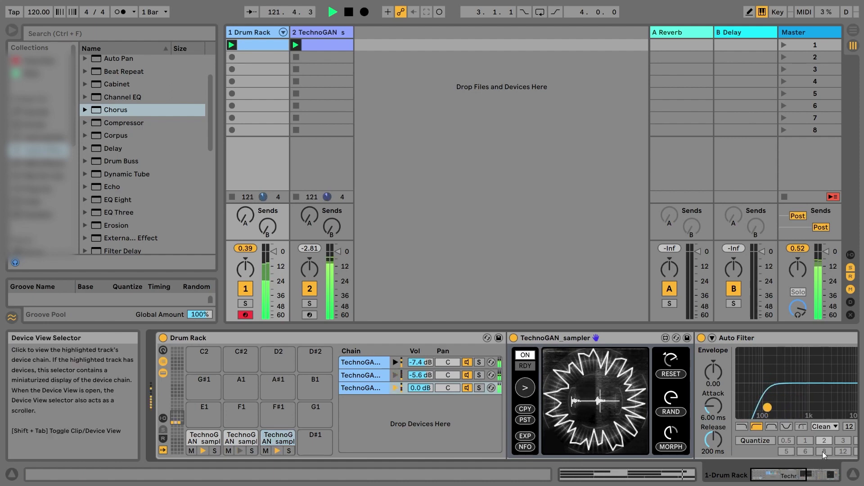
{"action": "left_click", "coordinate": [826, 478]}
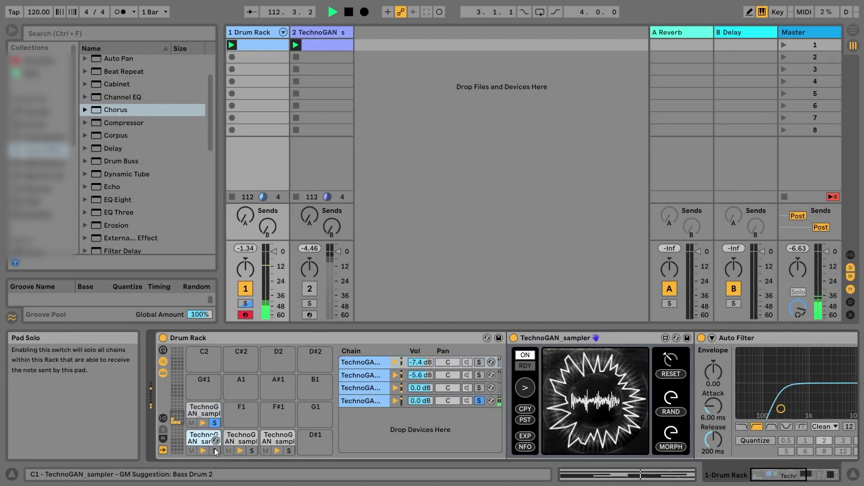
Step: Audition the Drum Rack's C1 and D1 pads using their solo switches, and reactivate track 2
{"action": "left_click", "coordinate": [215, 451]}
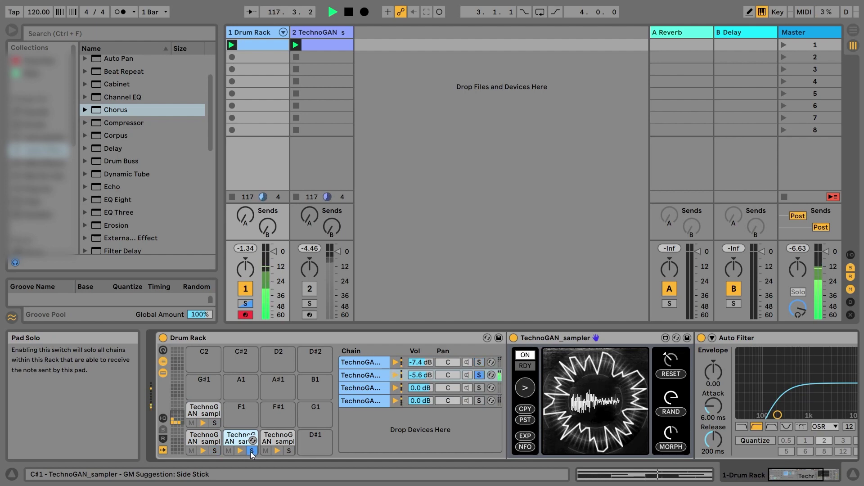
{"action": "left_click", "coordinate": [289, 450]}
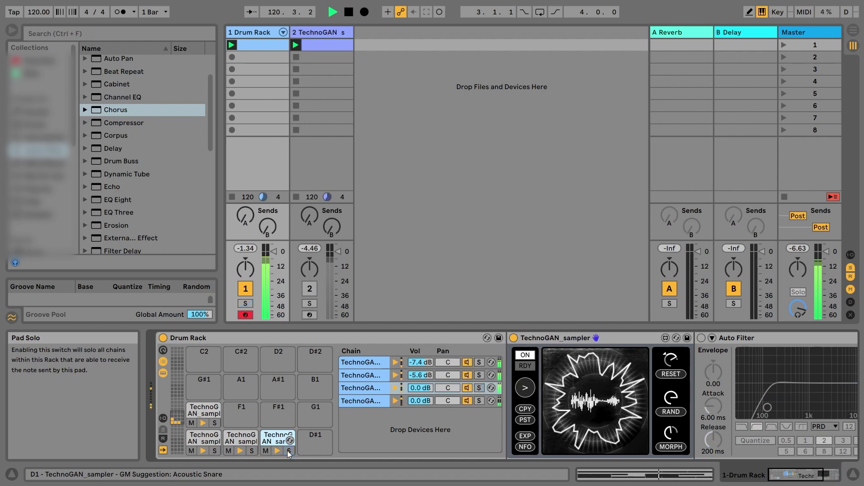
{"action": "left_click", "coordinate": [311, 33]}
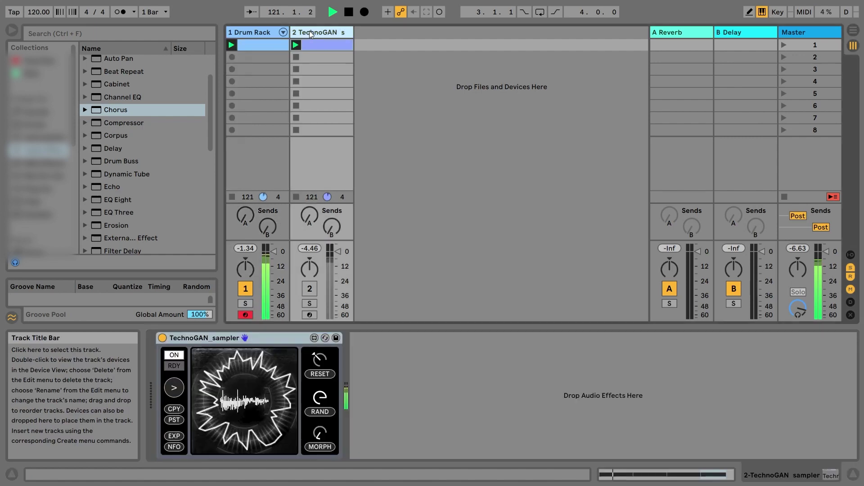
{"action": "left_click", "coordinate": [311, 290]}
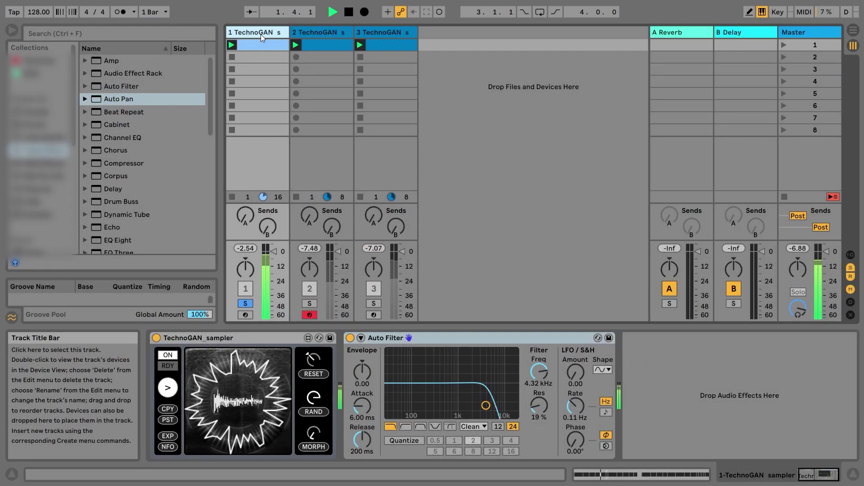
Step: Audition tracks 2 and 3 in solo with their device chains shown, and clear the solo to hear all three tracks together
{"action": "left_click", "coordinate": [322, 34]}
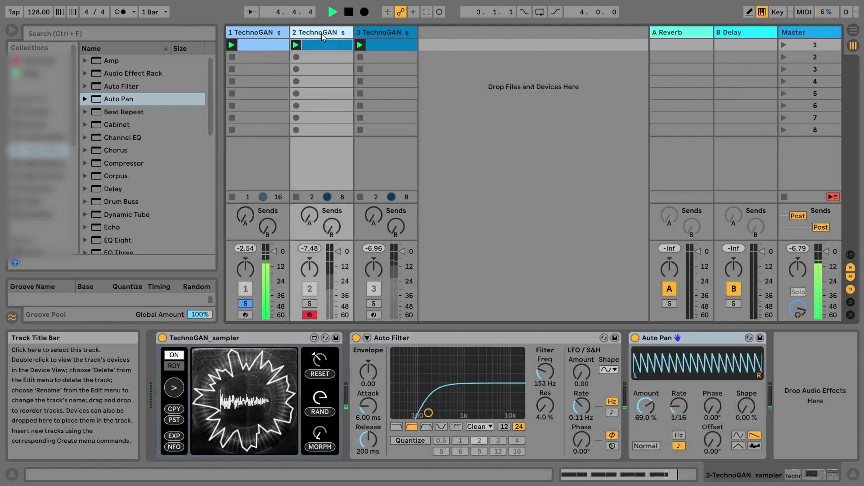
{"action": "left_click", "coordinate": [310, 304]}
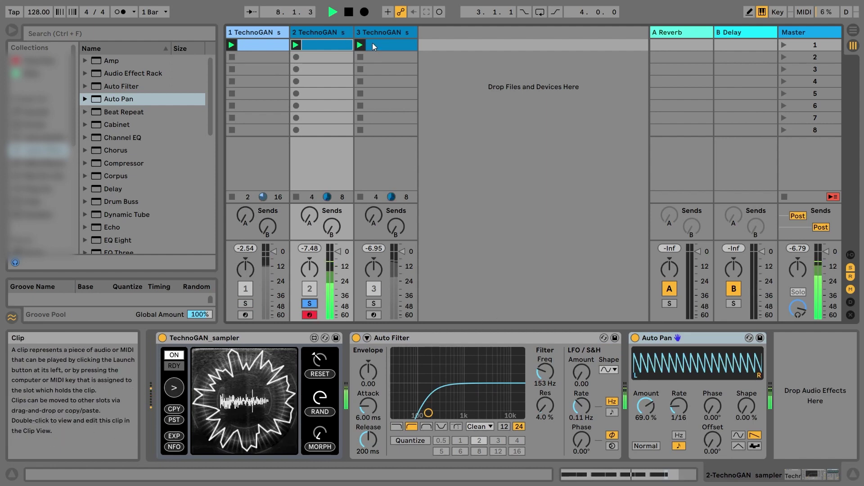
{"action": "left_click", "coordinate": [379, 31]}
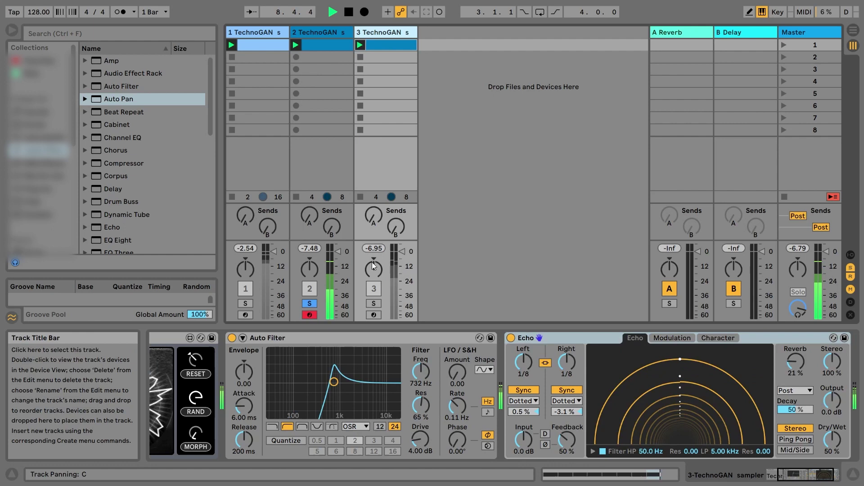
{"action": "left_click", "coordinate": [374, 303]}
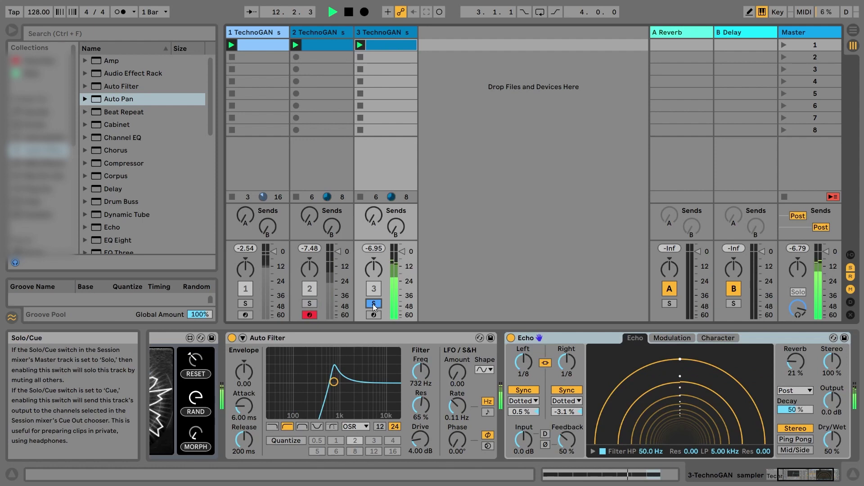
{"action": "left_click", "coordinate": [373, 304]}
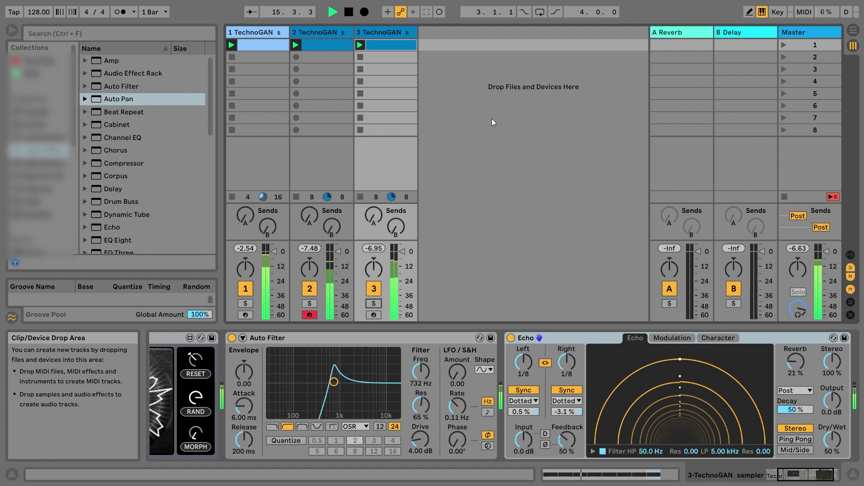
{"action": "scroll", "coordinate": [493, 370], "scroll_direction": "left", "scroll_amount": 3}
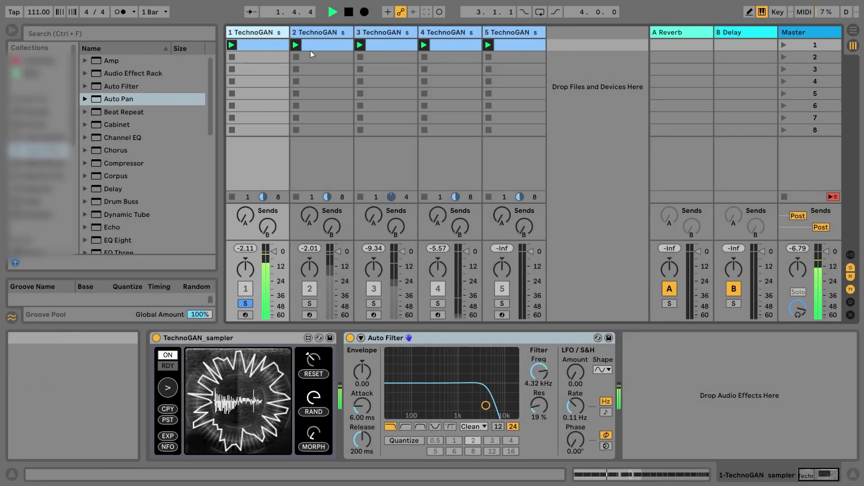
Step: Solo tracks 2, 3 and 4 one after another in the five-track set and show each one's device chain
{"action": "left_click", "coordinate": [321, 178]}
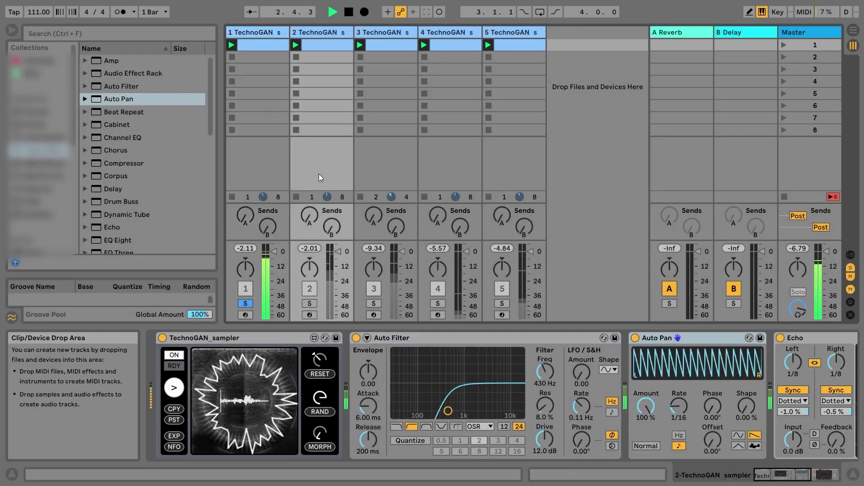
{"action": "left_click", "coordinate": [309, 305]}
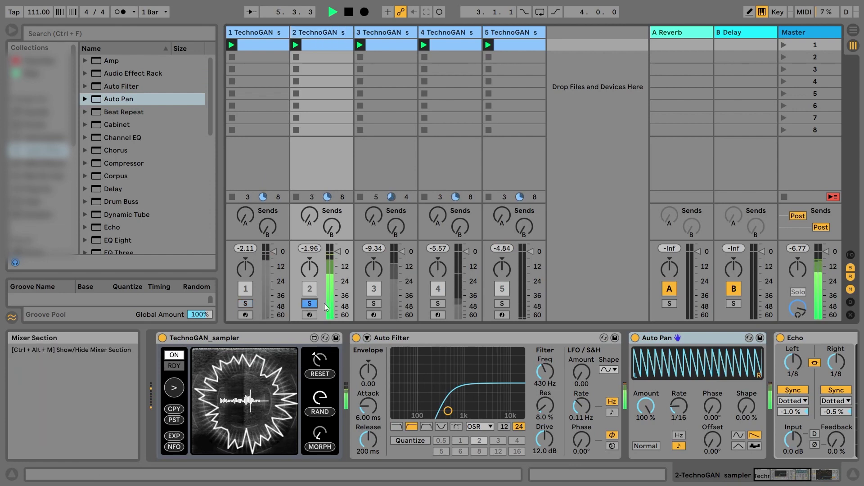
{"action": "left_click", "coordinate": [374, 303]}
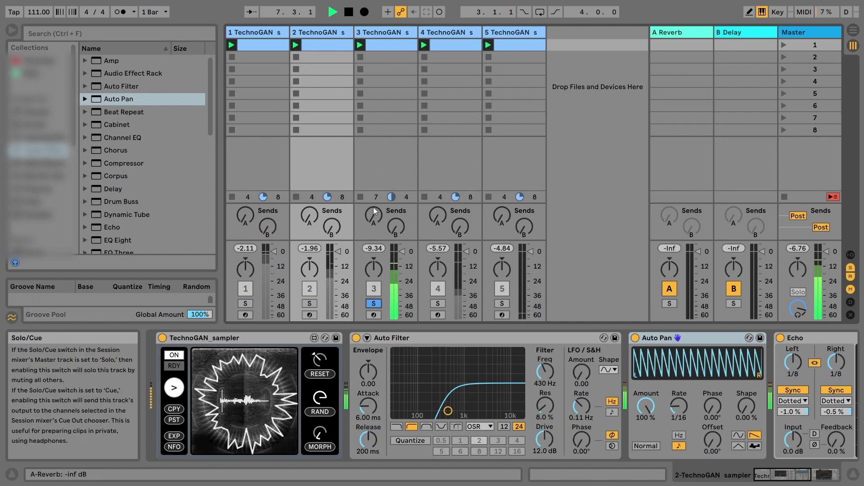
{"action": "left_click", "coordinate": [377, 169]}
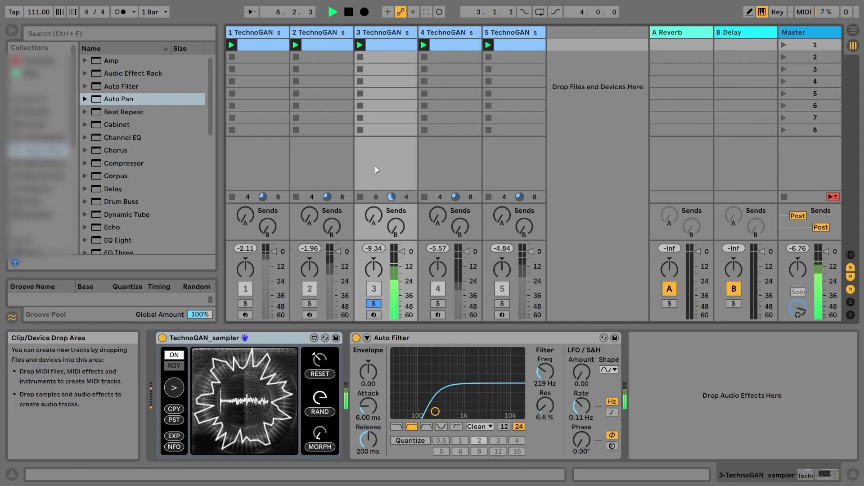
{"action": "left_click", "coordinate": [438, 304]}
{"action": "left_click", "coordinate": [443, 172]}
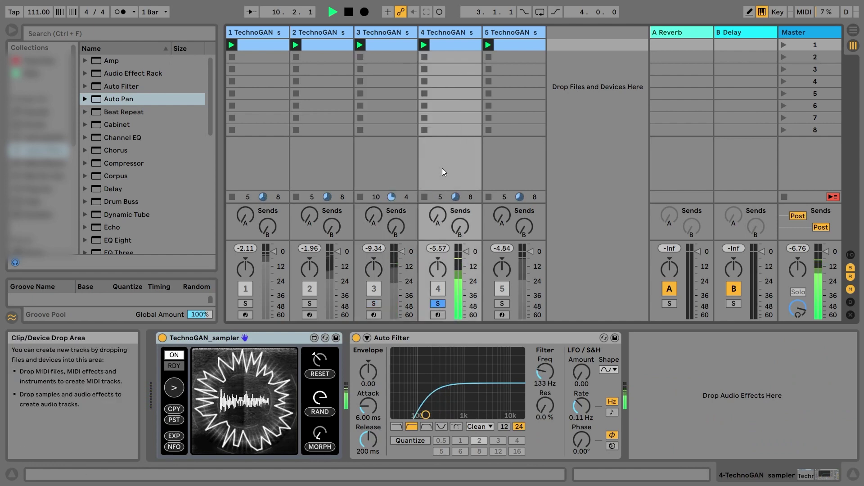
Step: Solo track 5 with its device chain shown, and clear the solo to hear all five tracks together
{"action": "left_click", "coordinate": [523, 181]}
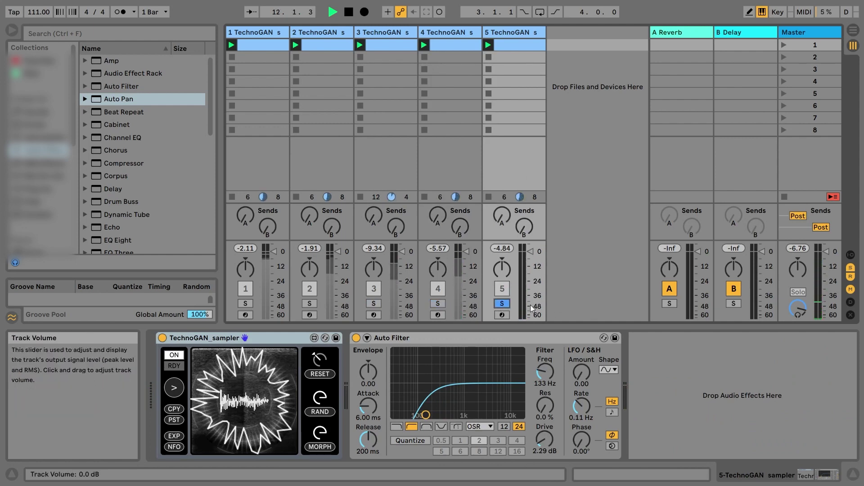
{"action": "left_click", "coordinate": [503, 305]}
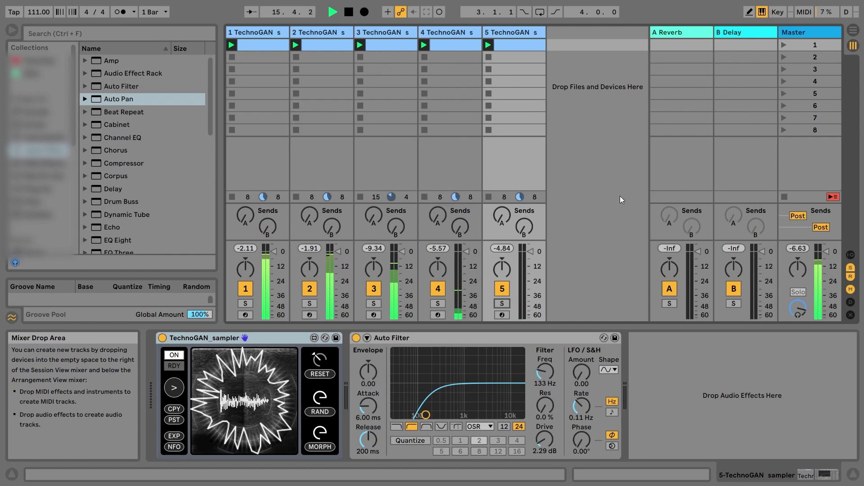
Step: Randomize the sound of track 1's TechnoGAN_sampler six times while all five tracks keep playing
{"action": "left_click", "coordinate": [269, 34]}
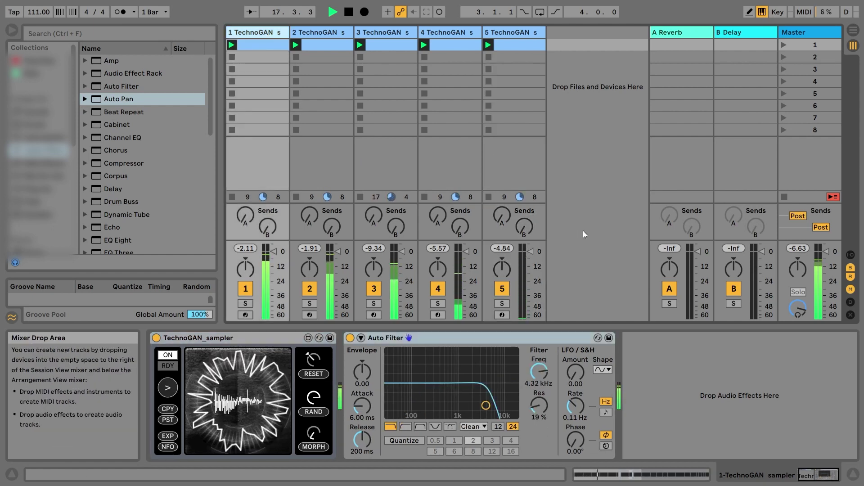
{"action": "left_click", "coordinate": [314, 413]}
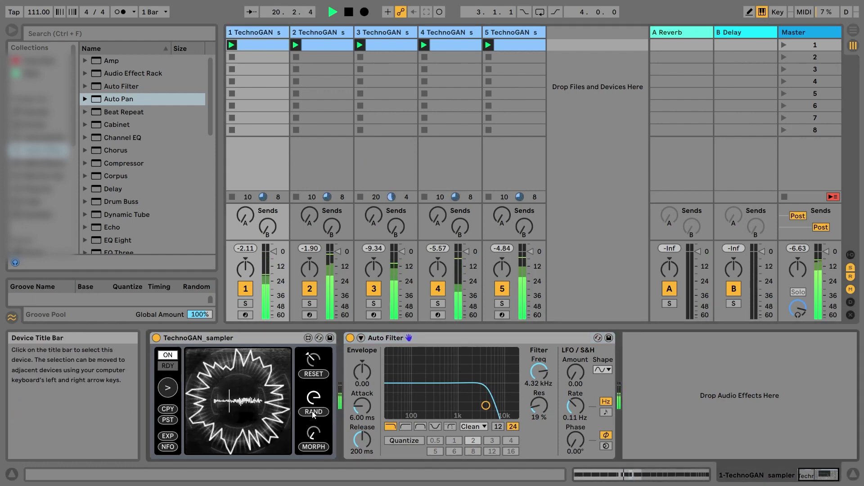
{"action": "left_click", "coordinate": [314, 413]}
{"action": "left_click", "coordinate": [314, 413]}
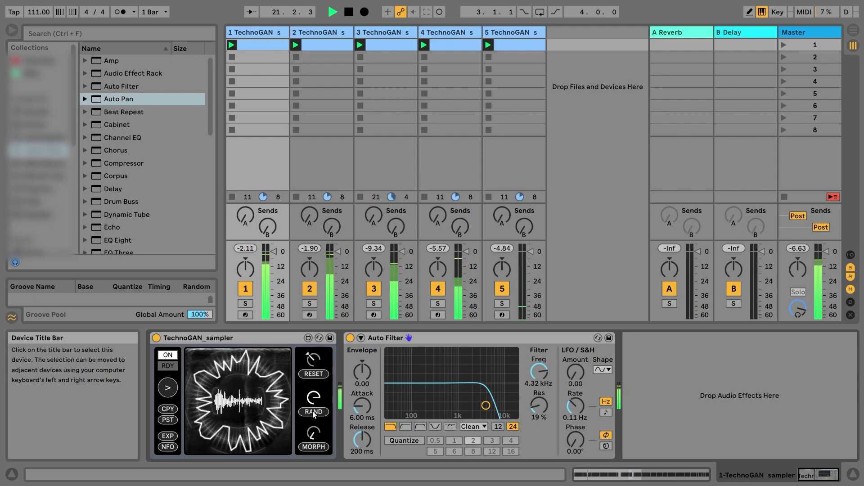
{"action": "left_click", "coordinate": [313, 413]}
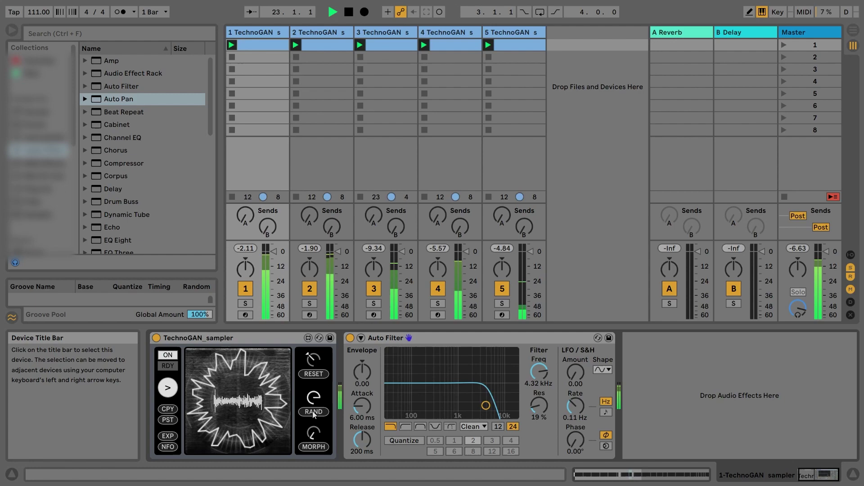
{"action": "left_click", "coordinate": [314, 413]}
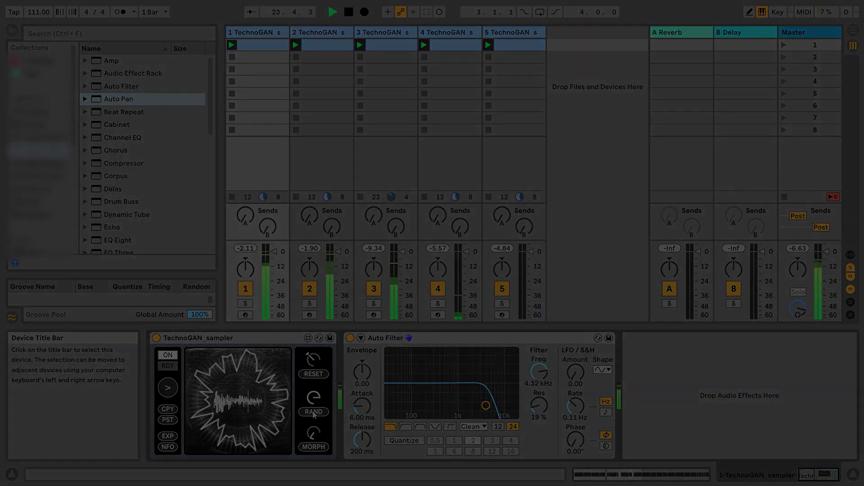
{"action": "left_click", "coordinate": [313, 413]}
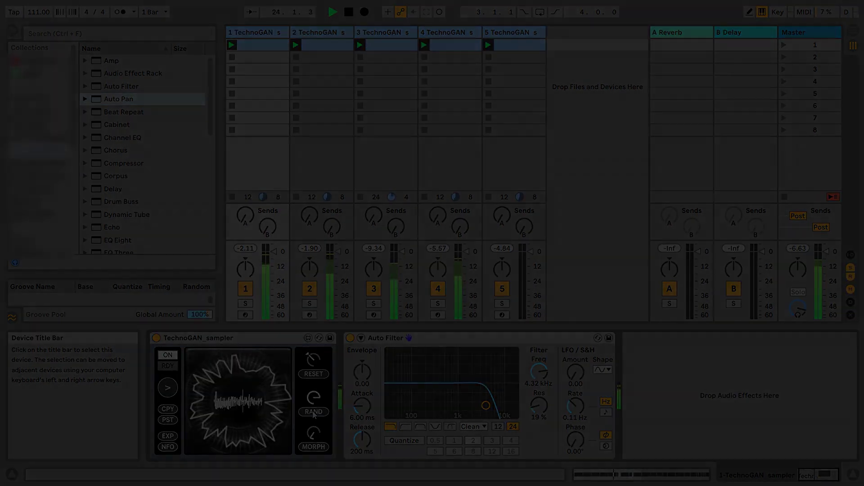